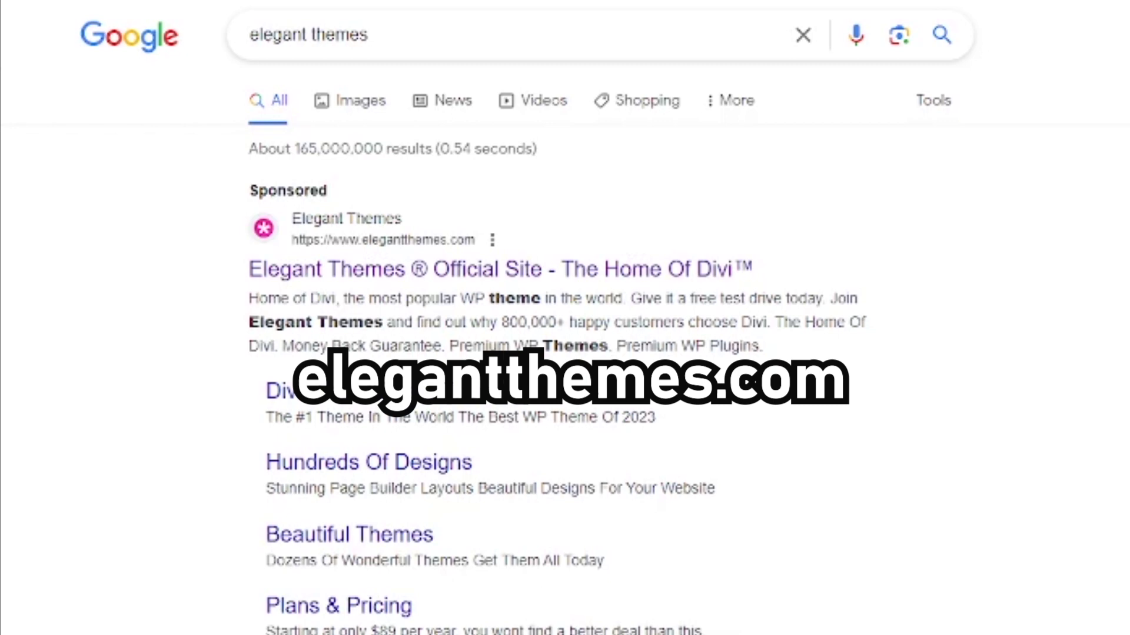
- Sign in to the Elegant Themes member account, re-entering the password after the failed login
click(655, 281)
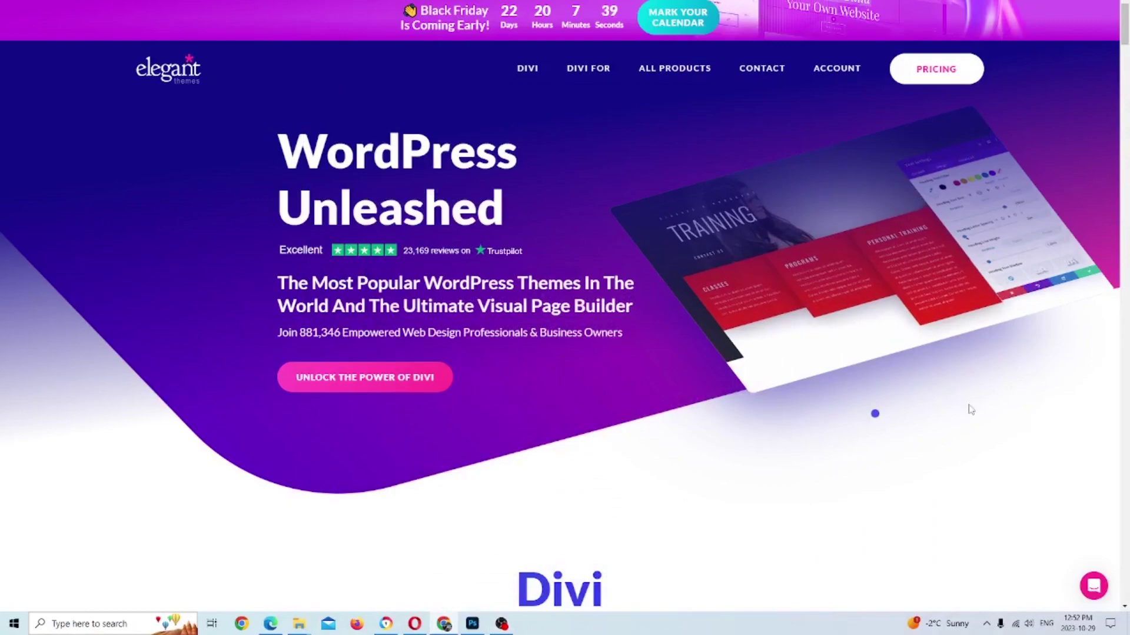
mouse_move(837, 70)
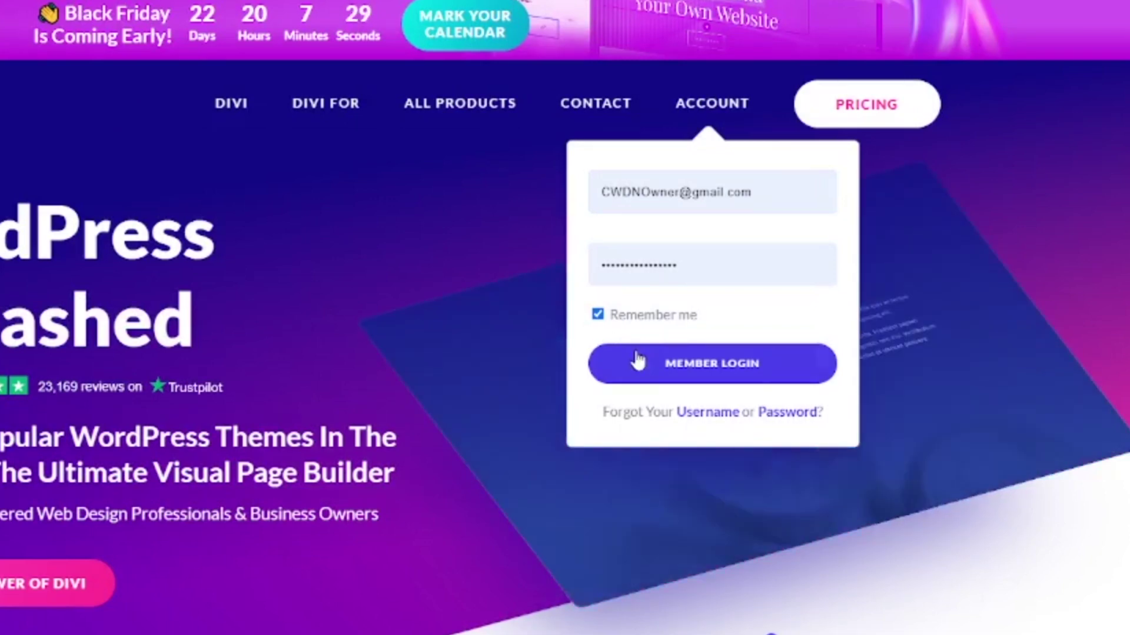
click(687, 383)
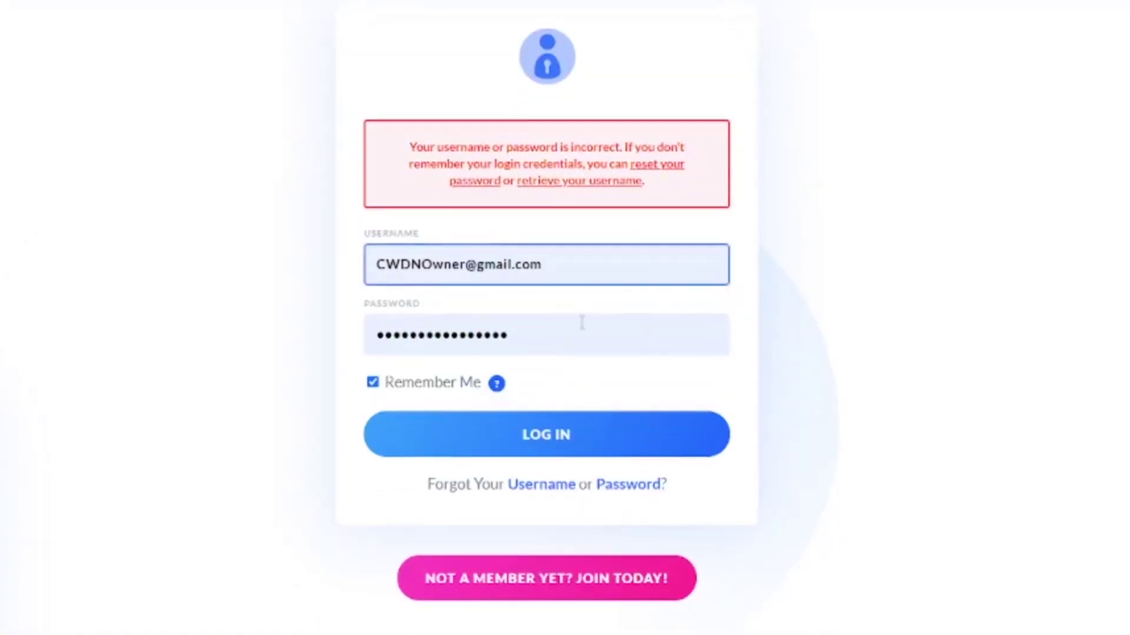
click(488, 330)
drag(488, 330, 347, 333)
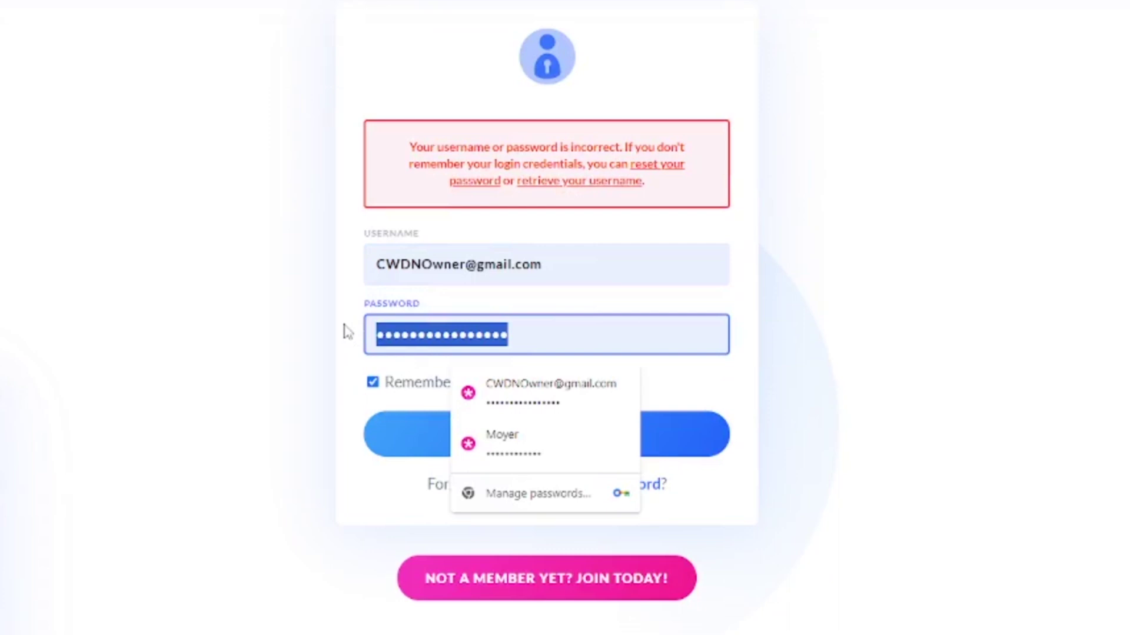
text(********)
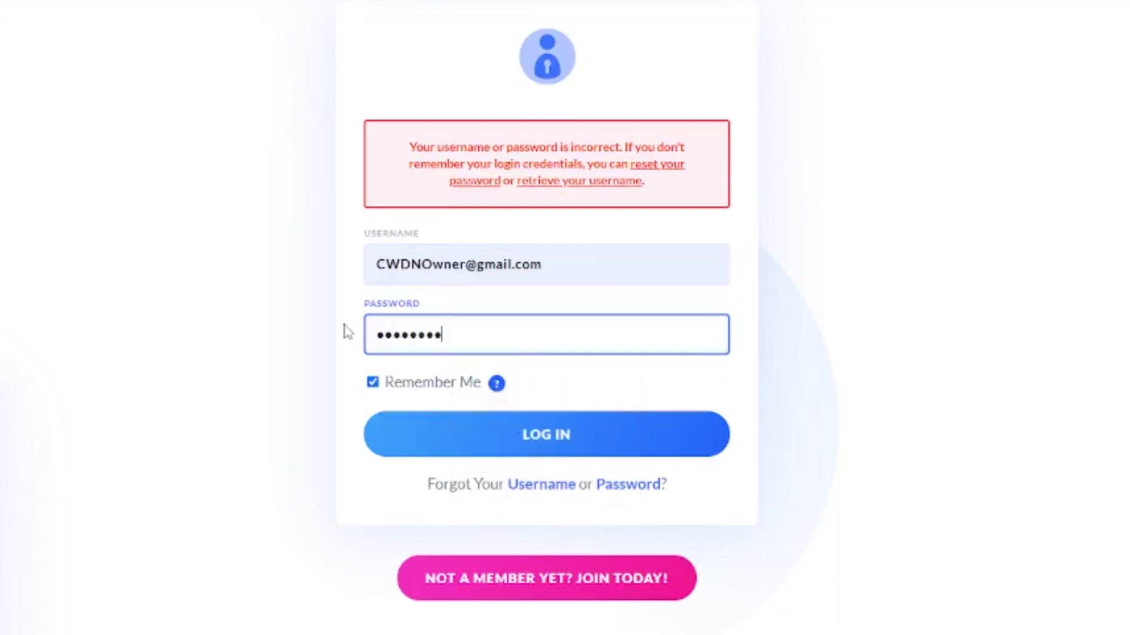
text(*******)
click(564, 447)
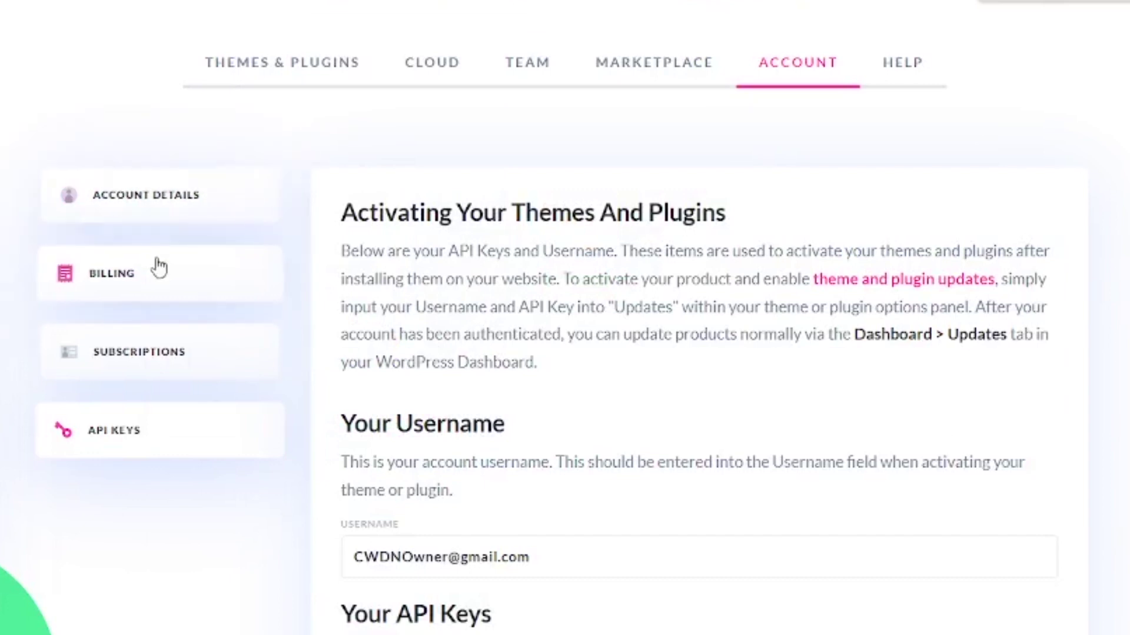
- Open the API Keys section and scroll through the existing keys to the Generate New API Key button
click(121, 432)
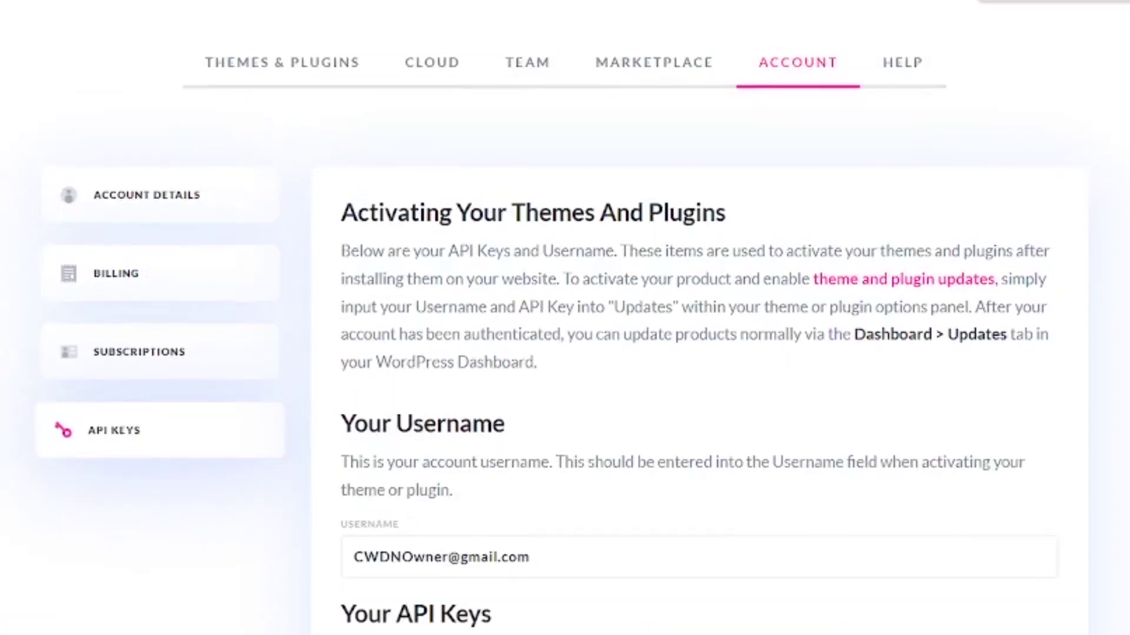
scroll(565, 318, down, 15)
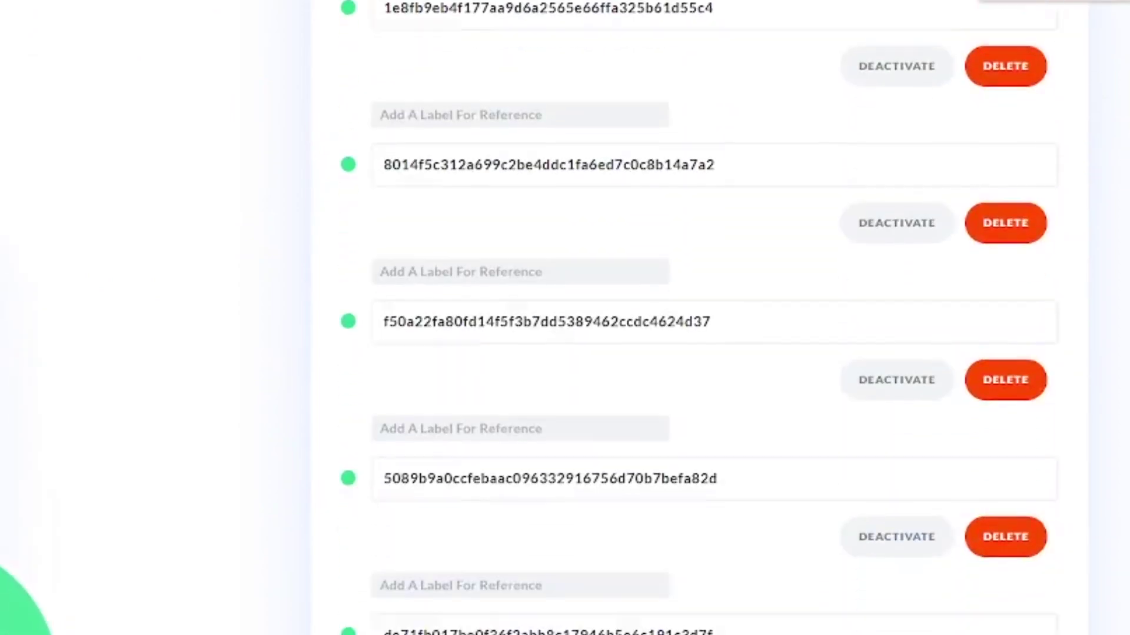
scroll(565, 317, down, 4)
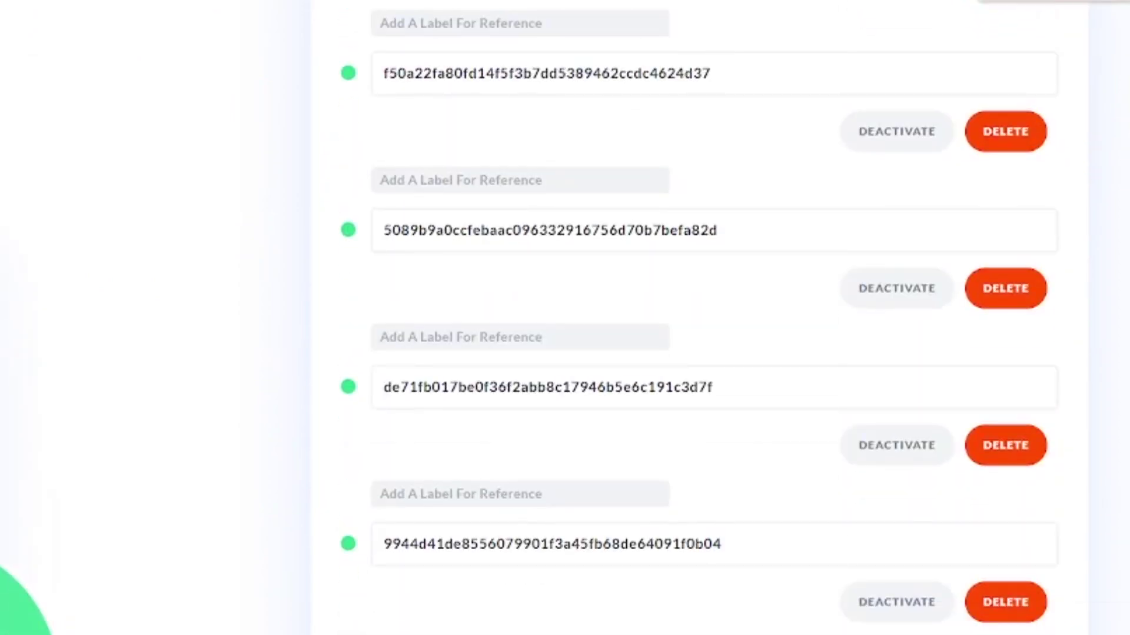
scroll(565, 317, down, 20)
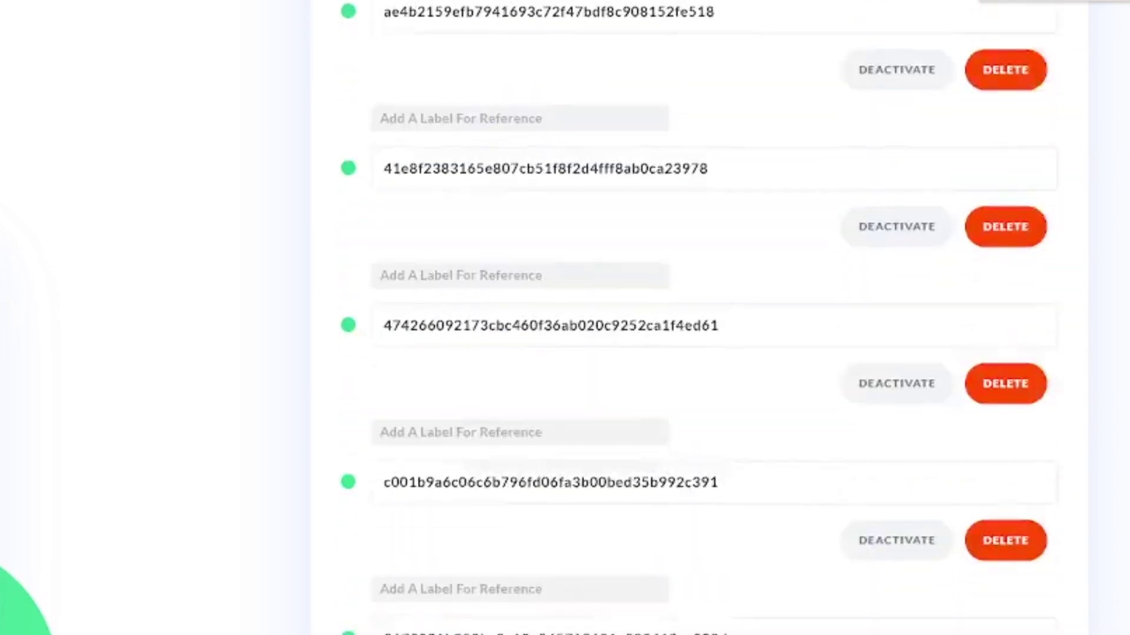
scroll(565, 318, down, 20)
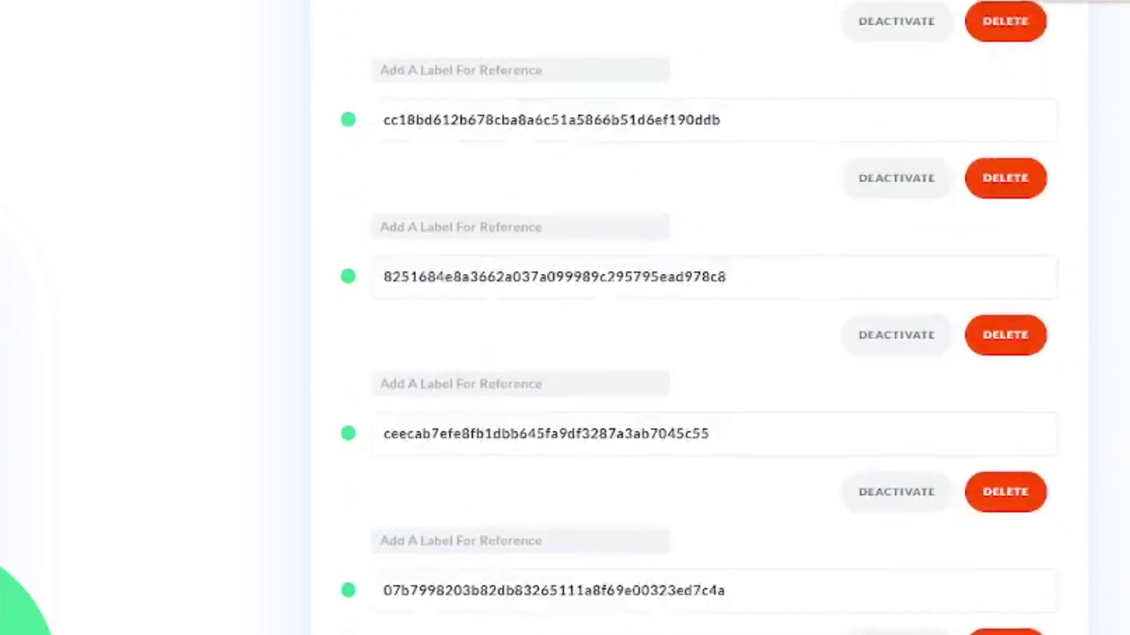
scroll(565, 318, down, 20)
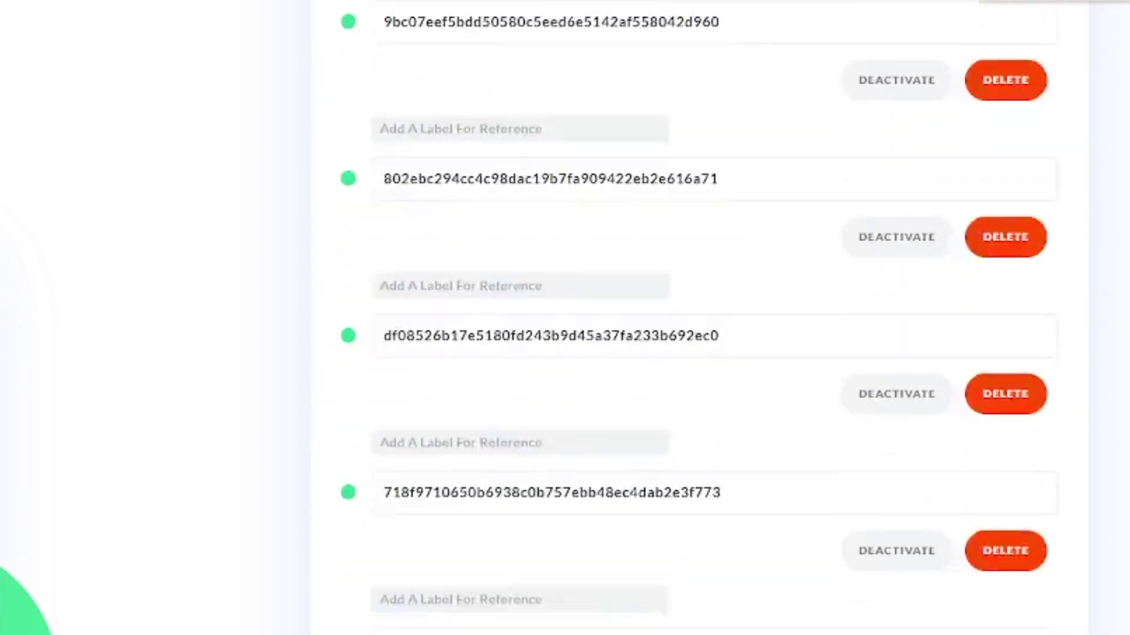
scroll(565, 318, down, 1)
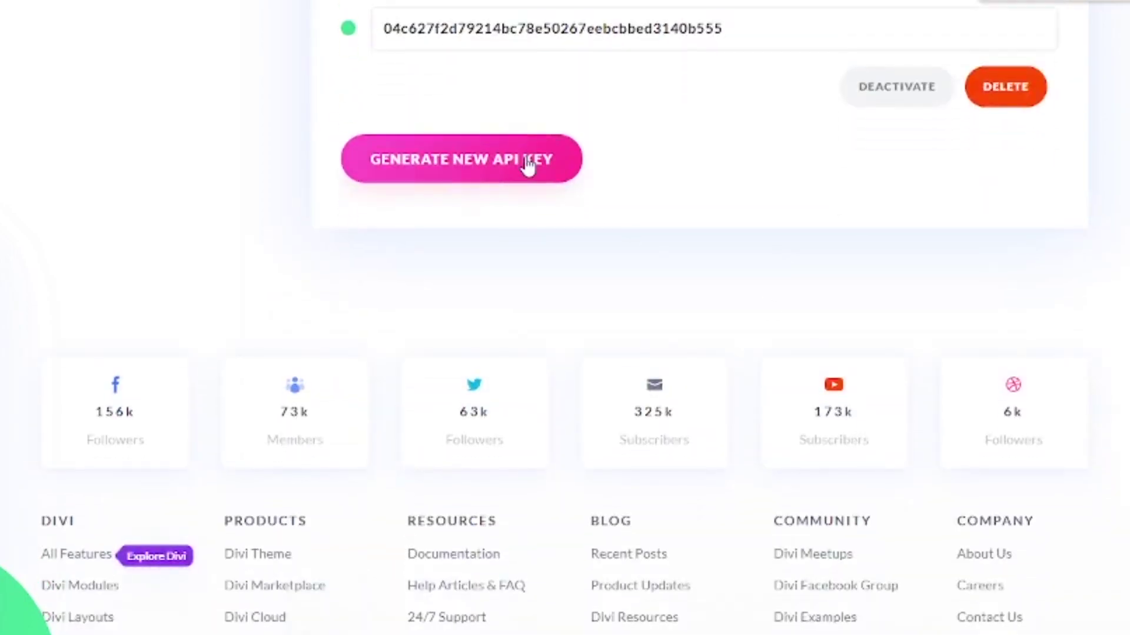
- Generate a new API key and paste a copy of it into a blank Notepad note
click(549, 167)
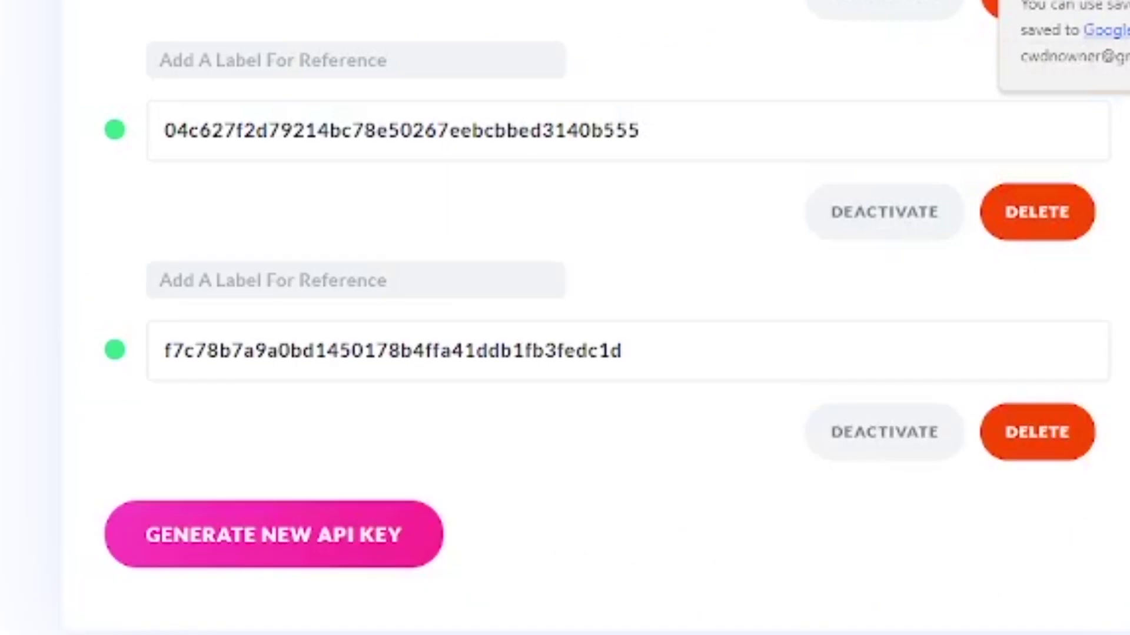
click(675, 374)
key(ctrl+c)
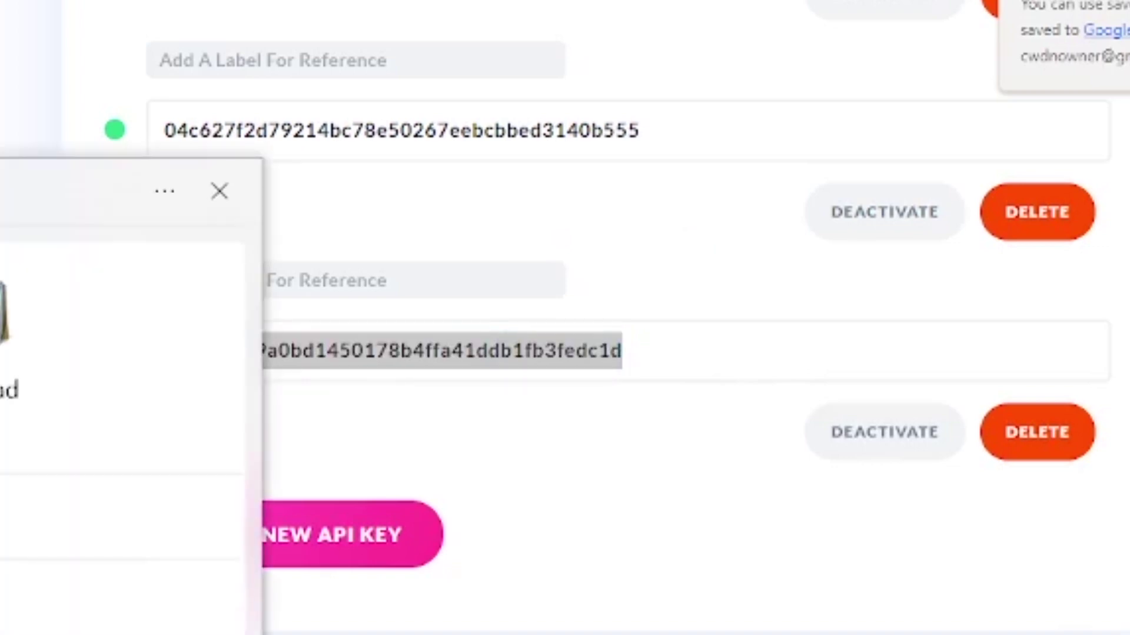
key(Return)
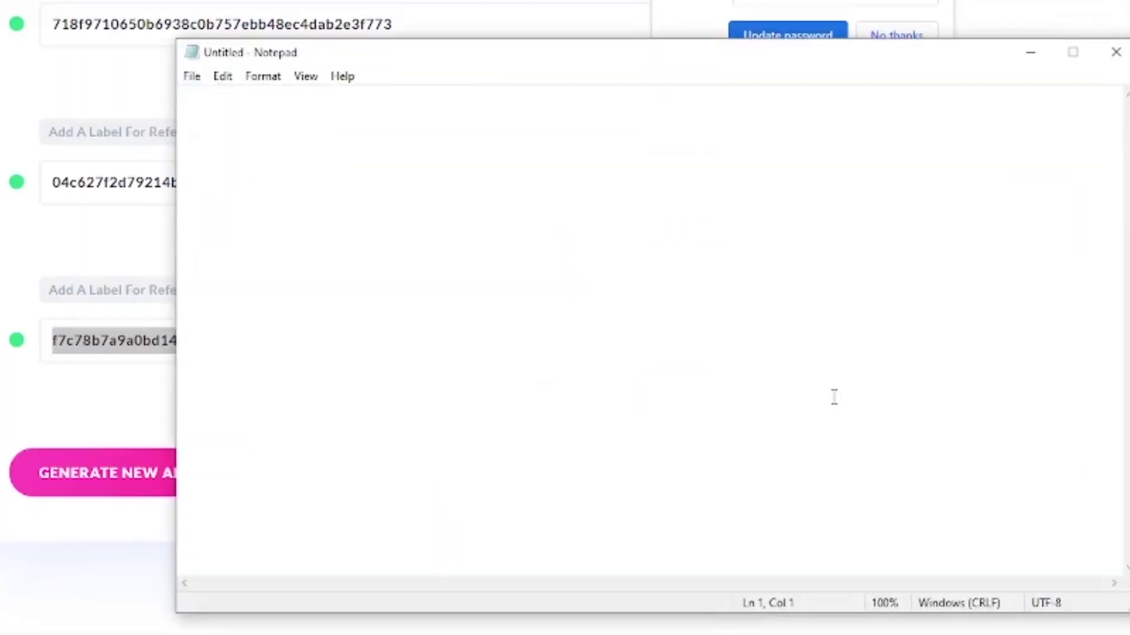
key(ctrl+v)
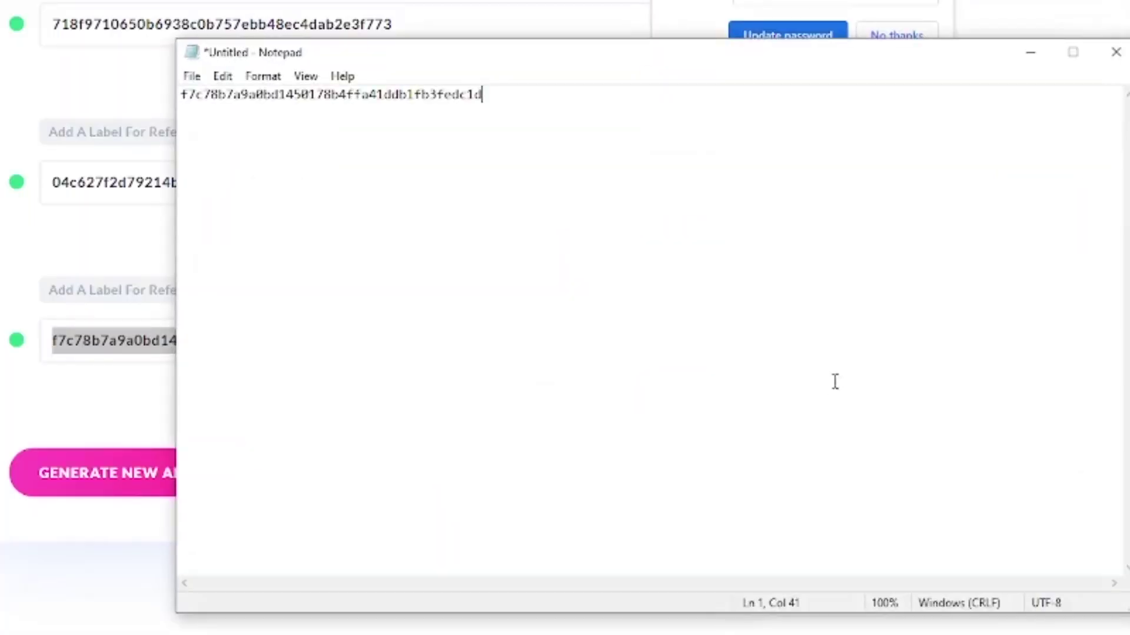
drag(479, 55, 520, 209)
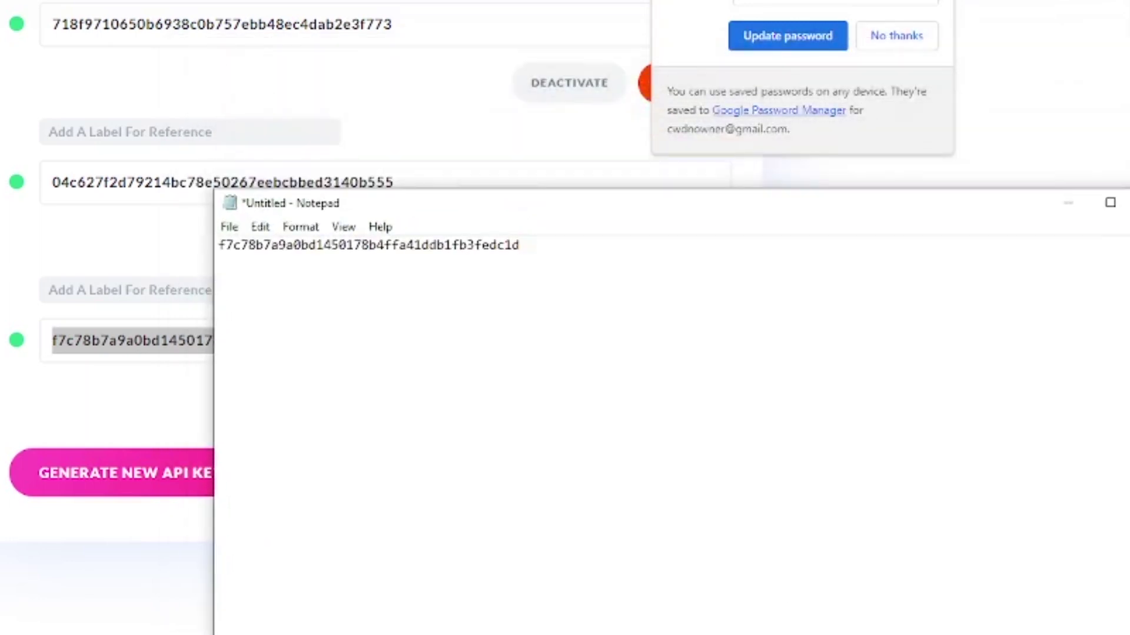
key(alt+Tab)
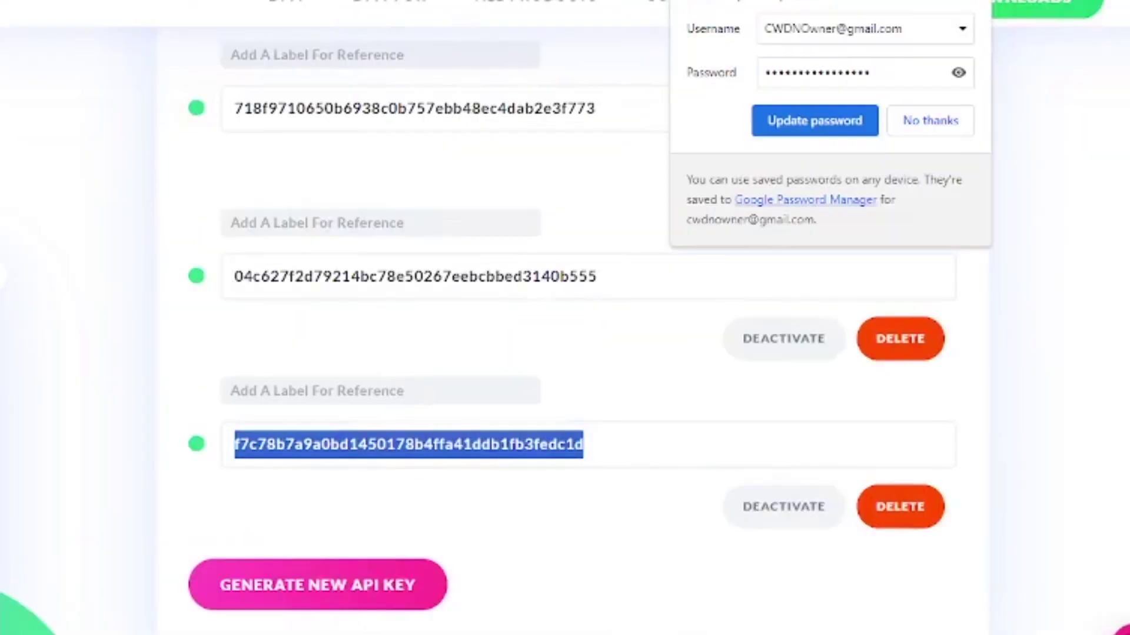
- Copy the Your Username value and paste it on a new line under the API key in Notepad
scroll(588, 330, up, 15)
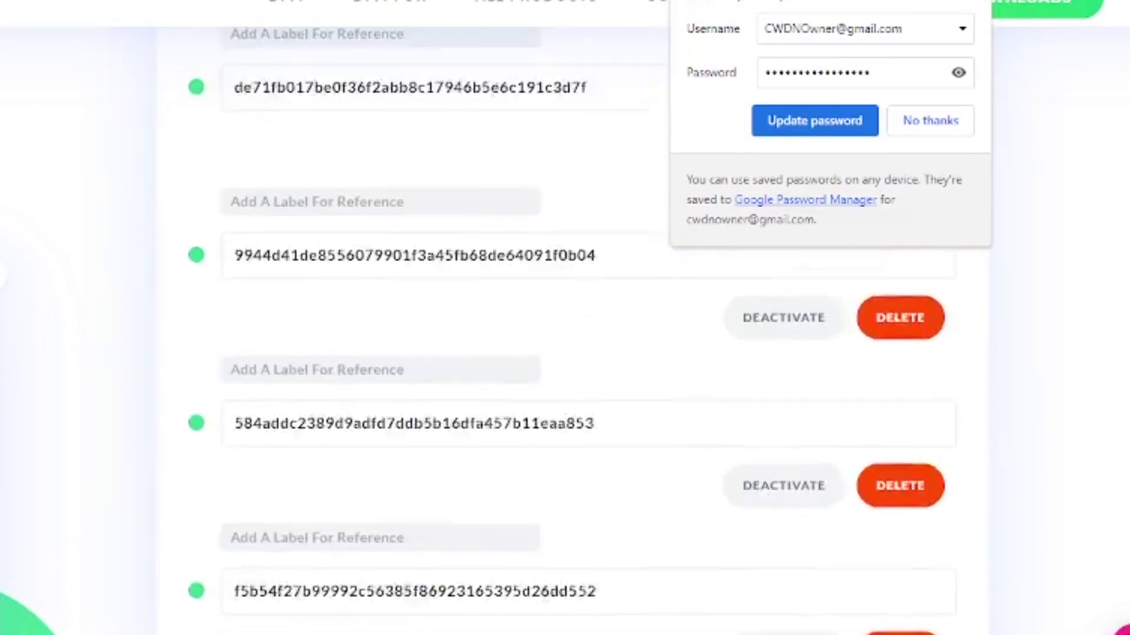
scroll(588, 330, up, 10)
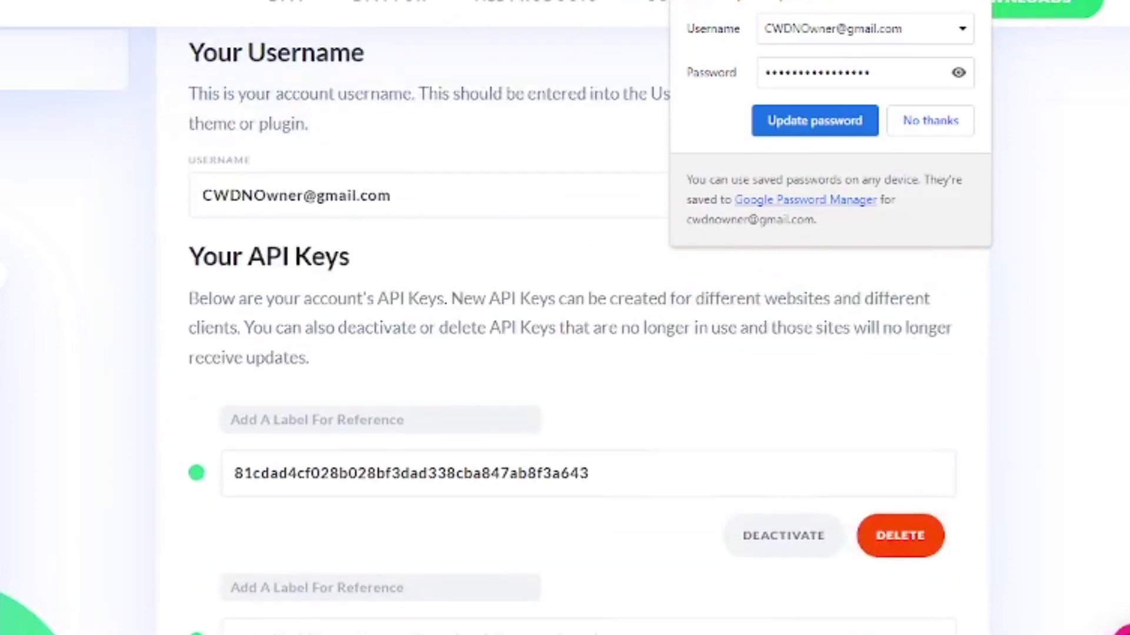
scroll(588, 329, up, 2)
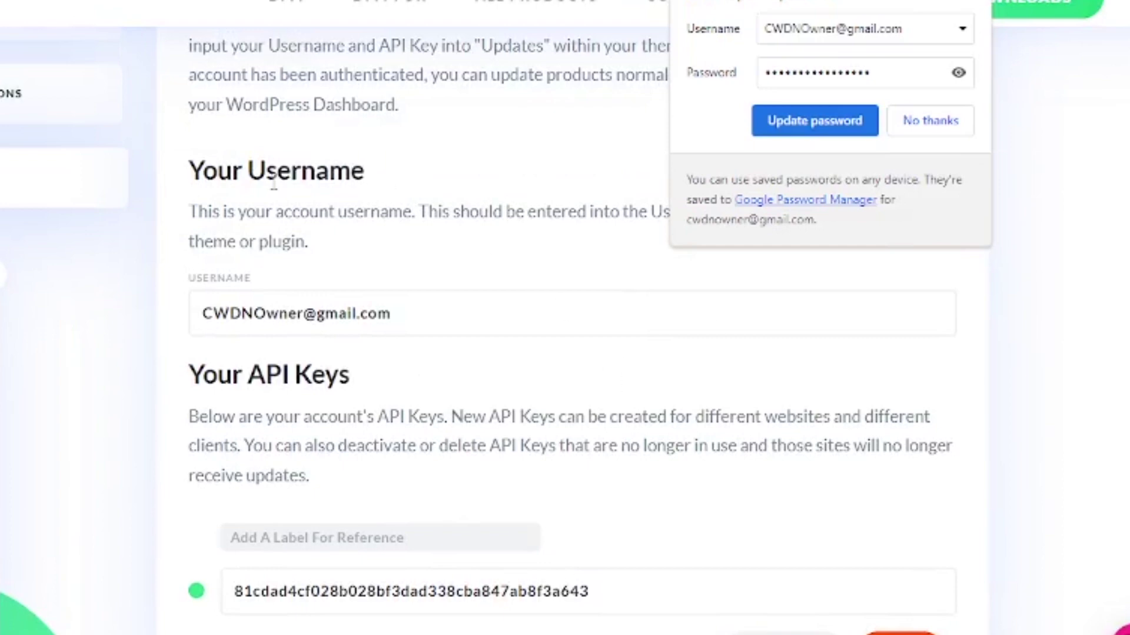
click(417, 326)
key(ctrl+c)
key(alt+Tab)
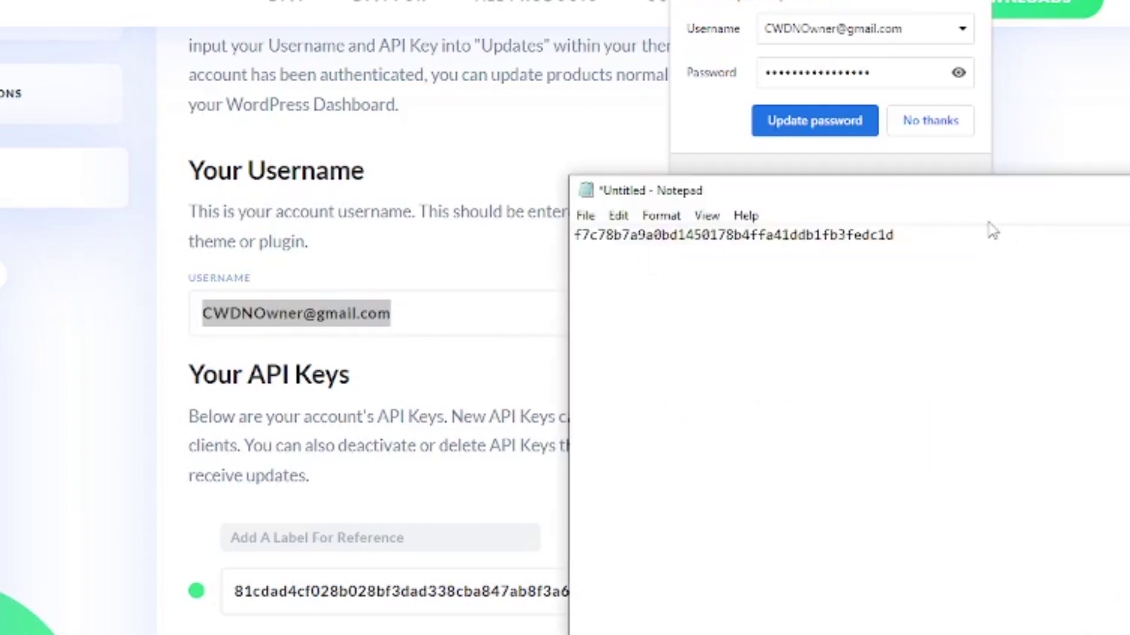
key(Return)
key(ctrl+v)
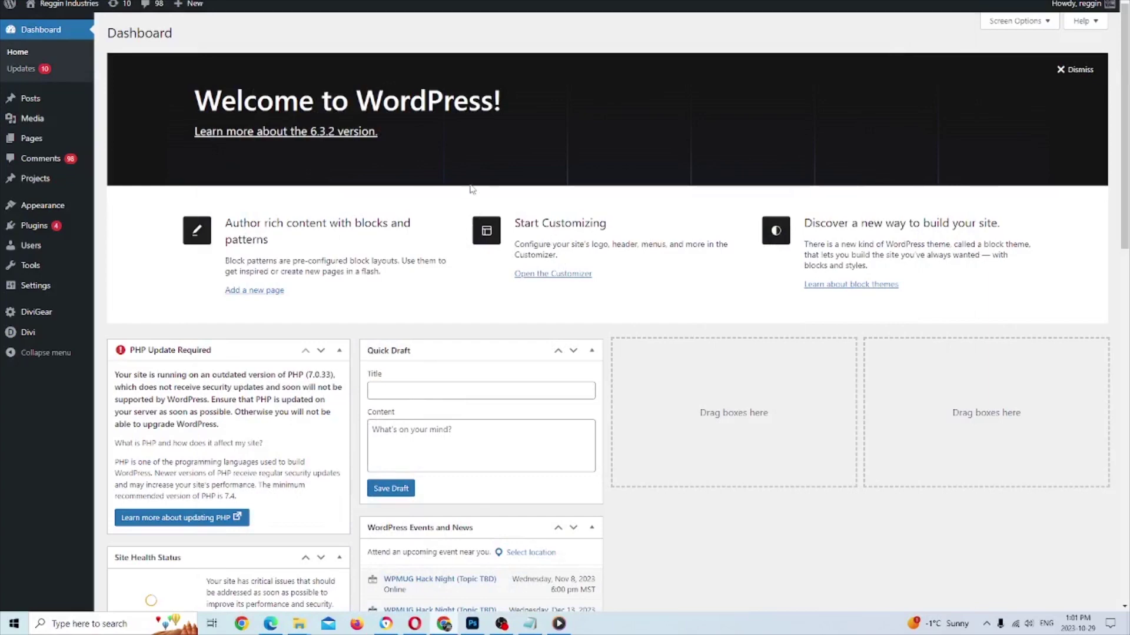
- Open Divi's Theme Options page from the WordPress admin sidebar
mouse_move(62, 104)
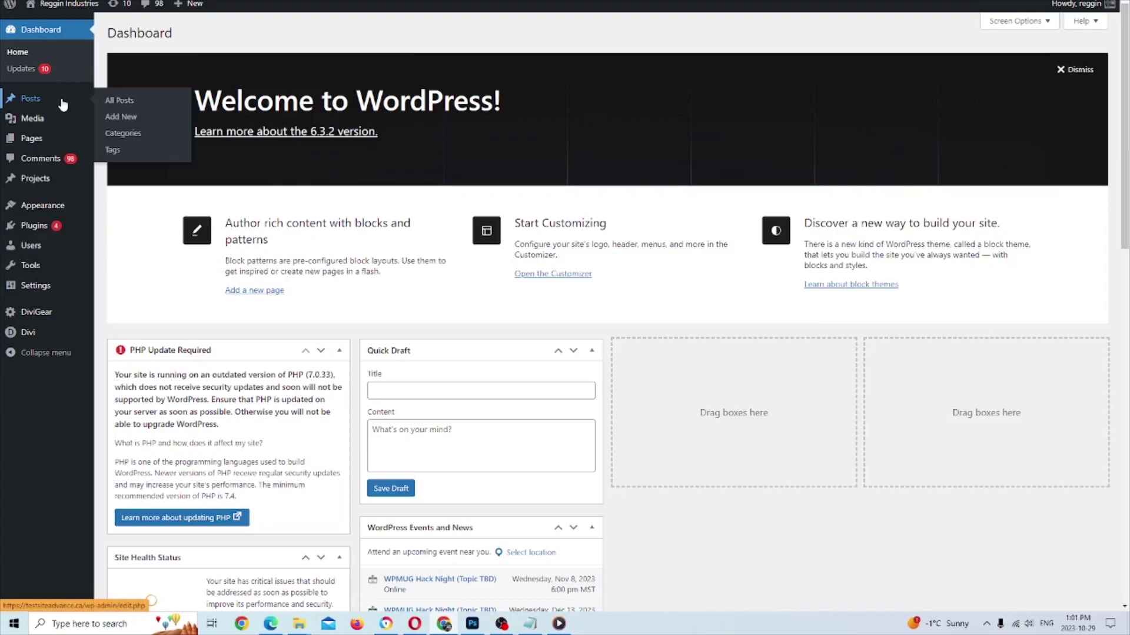
mouse_move(26, 337)
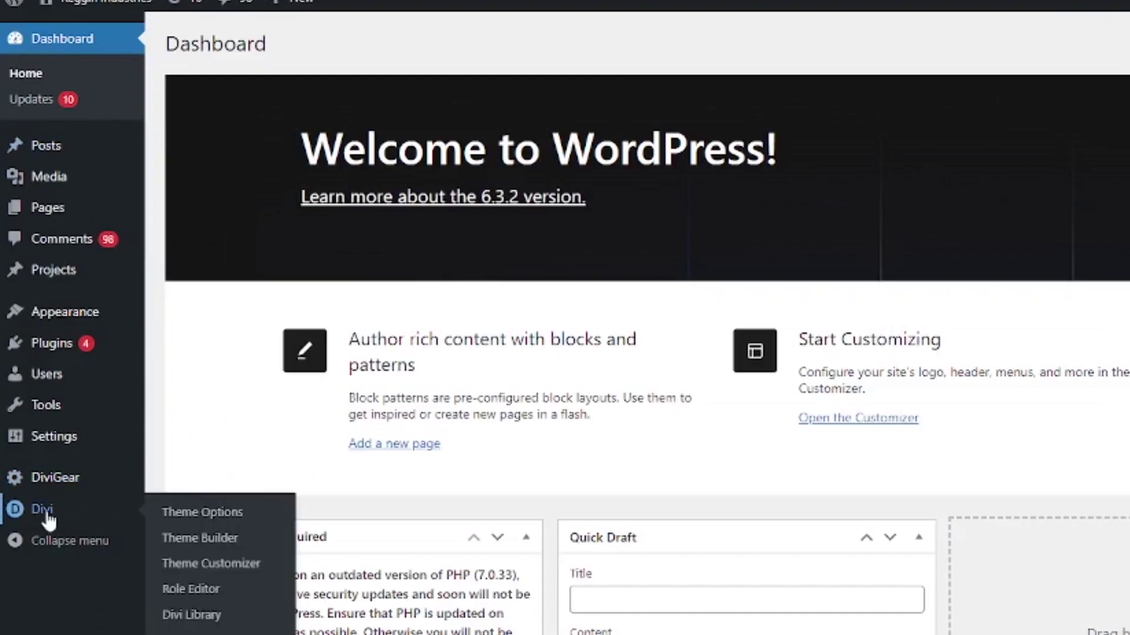
click(221, 520)
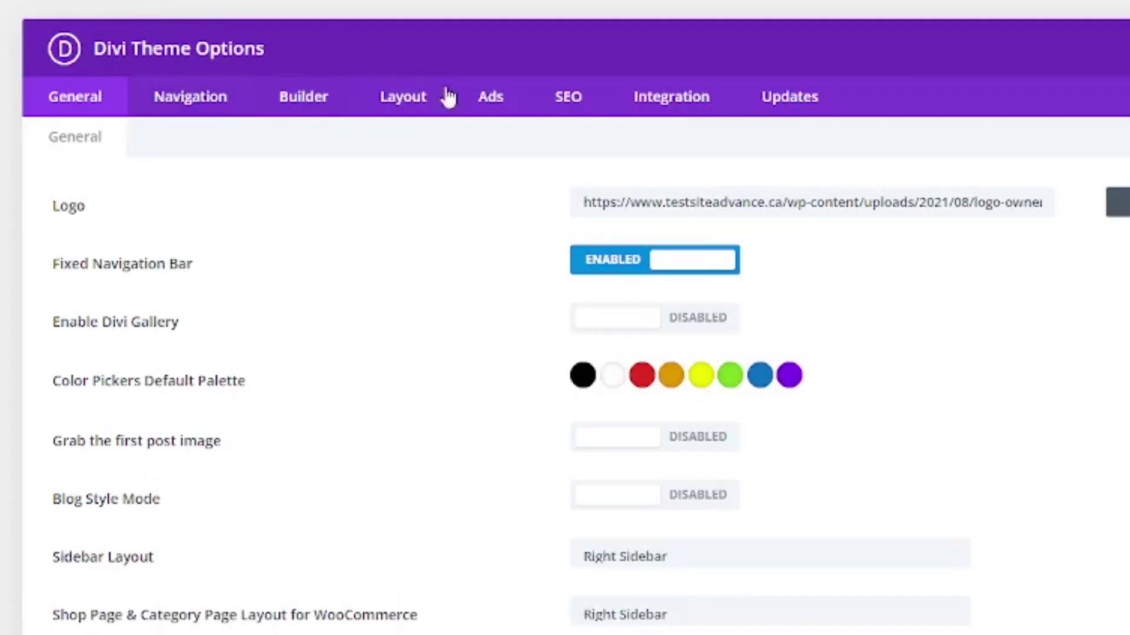
- Fill Divi's Updates tab with the Elegant Themes username and API key from Notepad and save
click(792, 112)
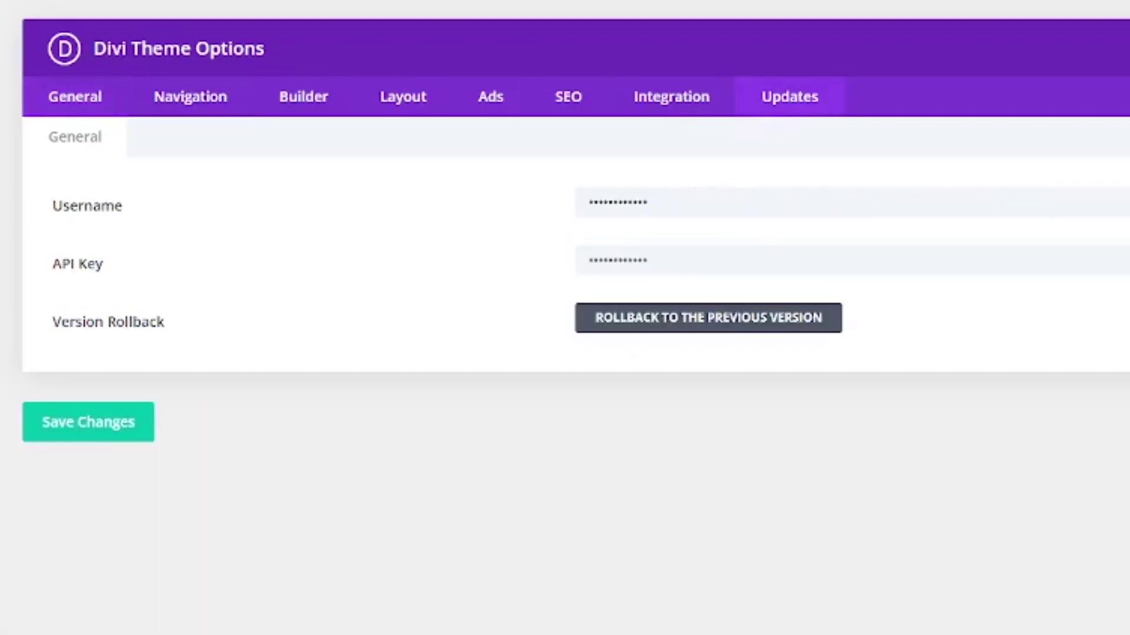
scroll(1061, 457, up, 1)
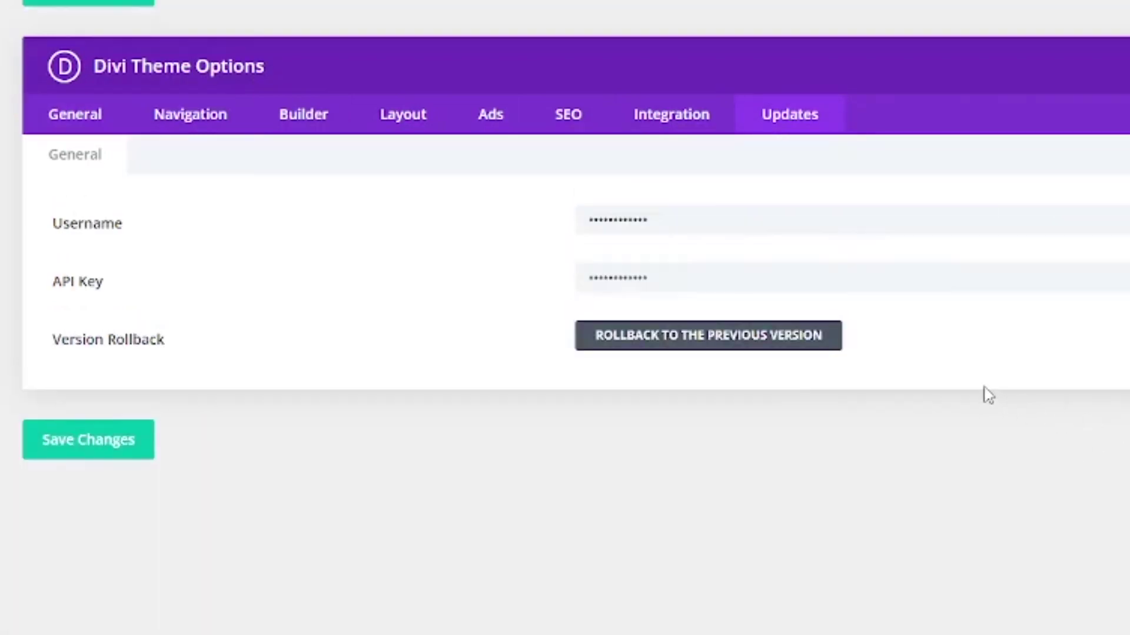
key(alt+Tab)
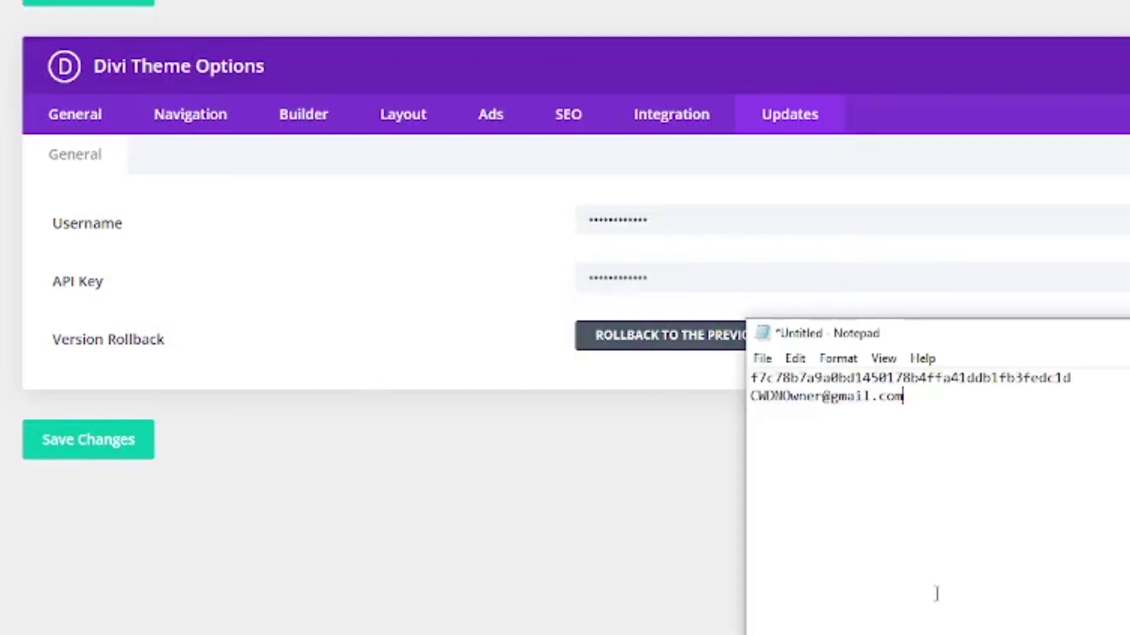
drag(1097, 333, 976, 383)
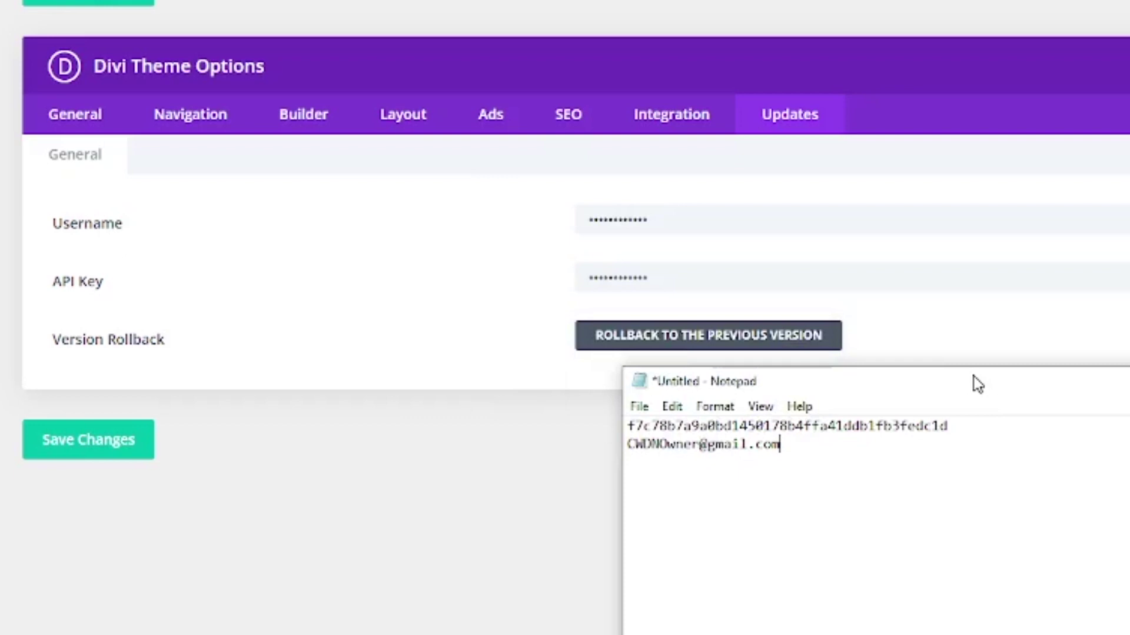
drag(973, 377, 1121, 612)
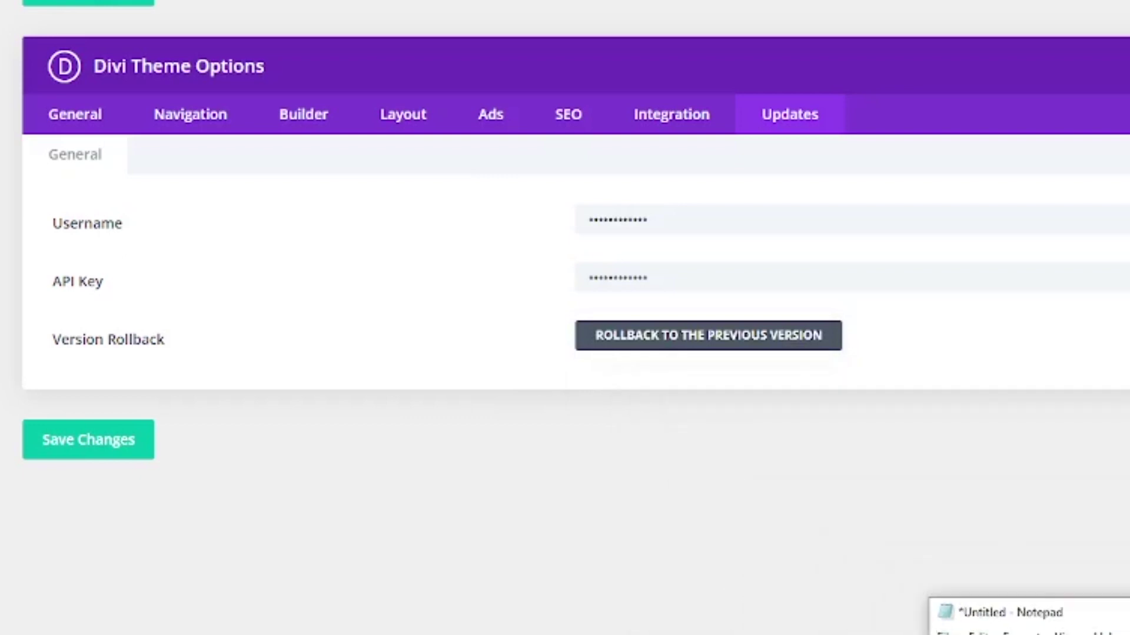
click(106, 453)
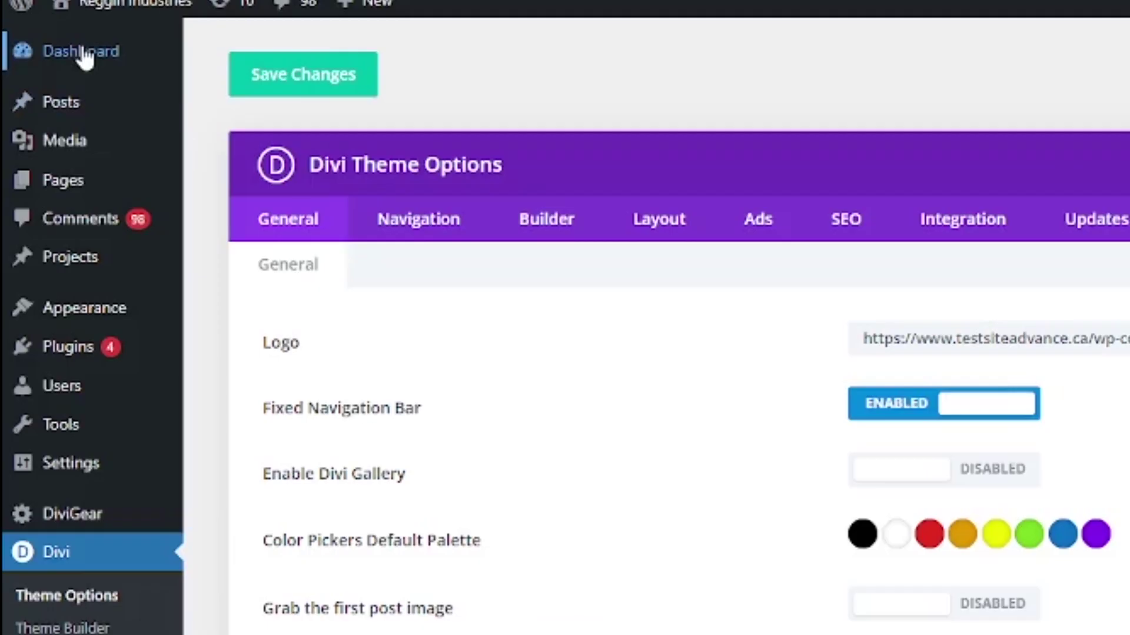
- Open Dashboard > Updates and locate Divi, installed at 4.9.7 with 4.23 available
mouse_move(112, 52)
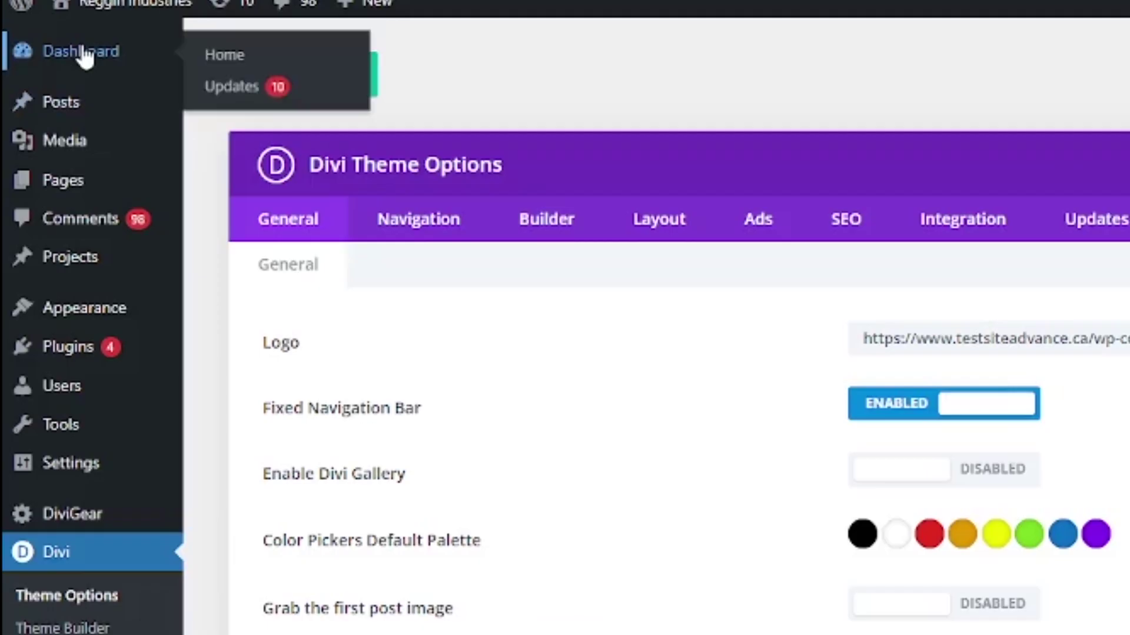
click(239, 89)
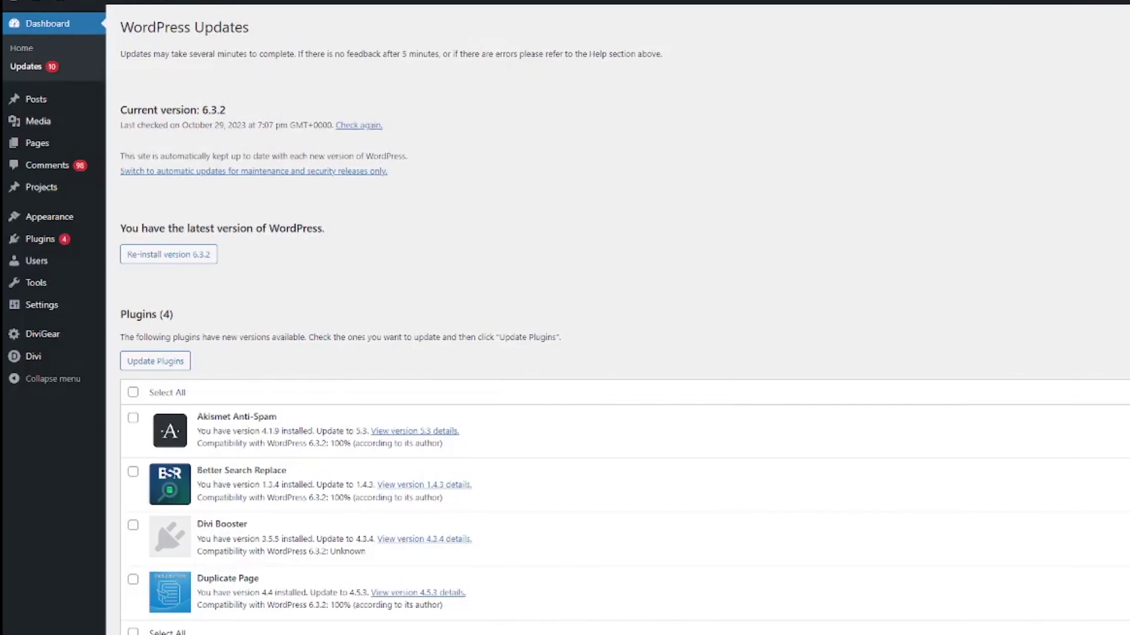
scroll(624, 324, down, 8)
scroll(876, 238, down, 2)
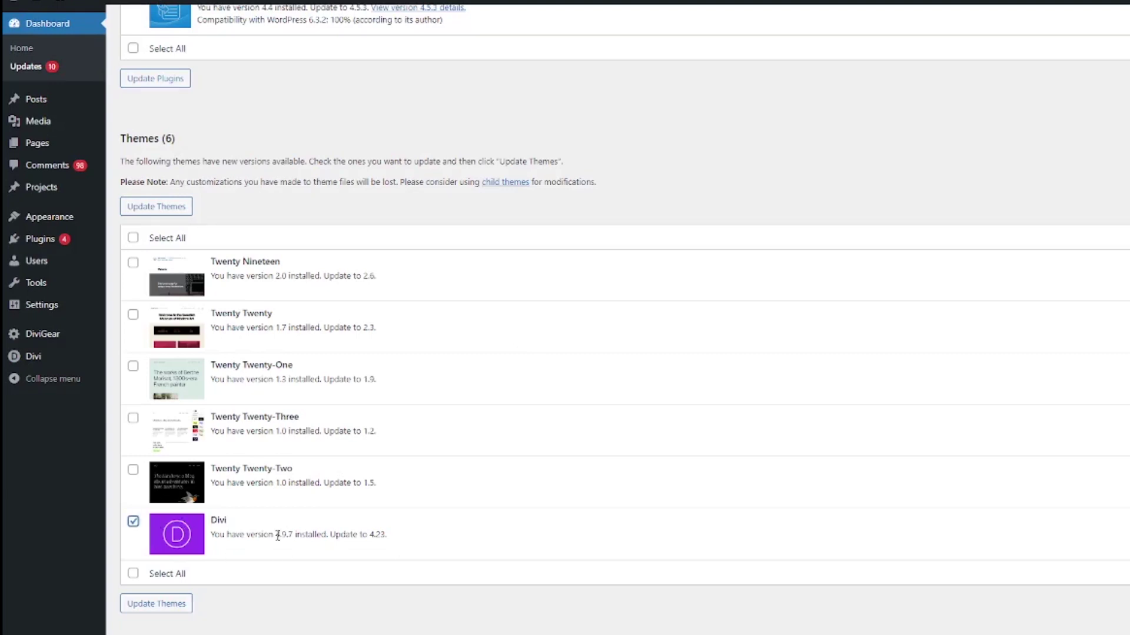
drag(278, 536, 294, 532)
drag(369, 534, 437, 524)
- Run Update Themes for Divi and check the successful update results
click(161, 609)
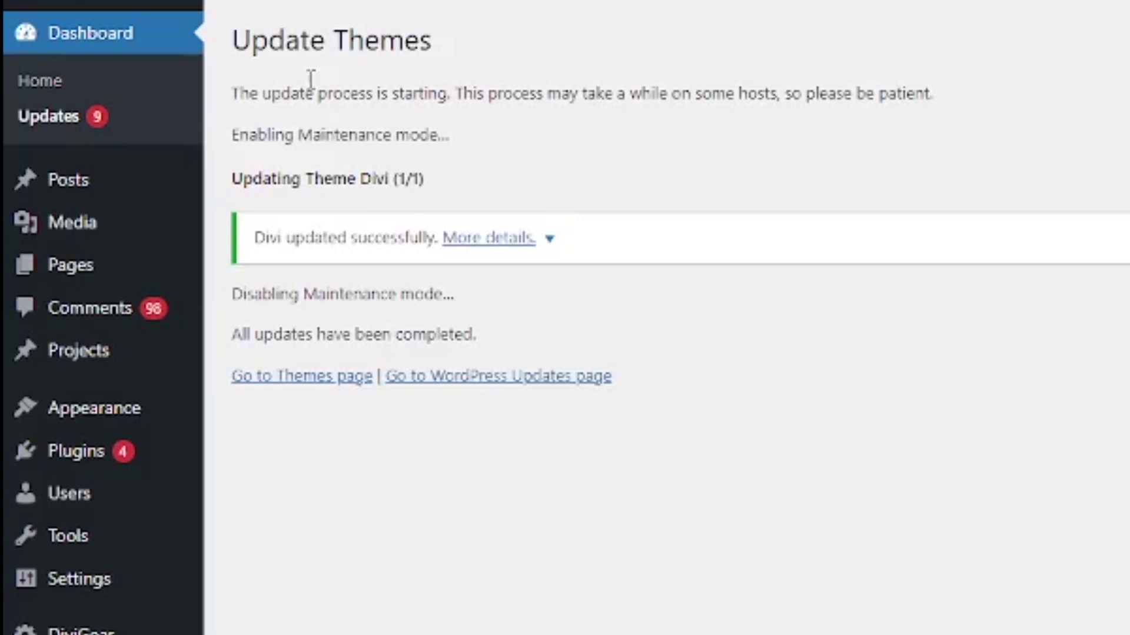
drag(233, 30, 432, 42)
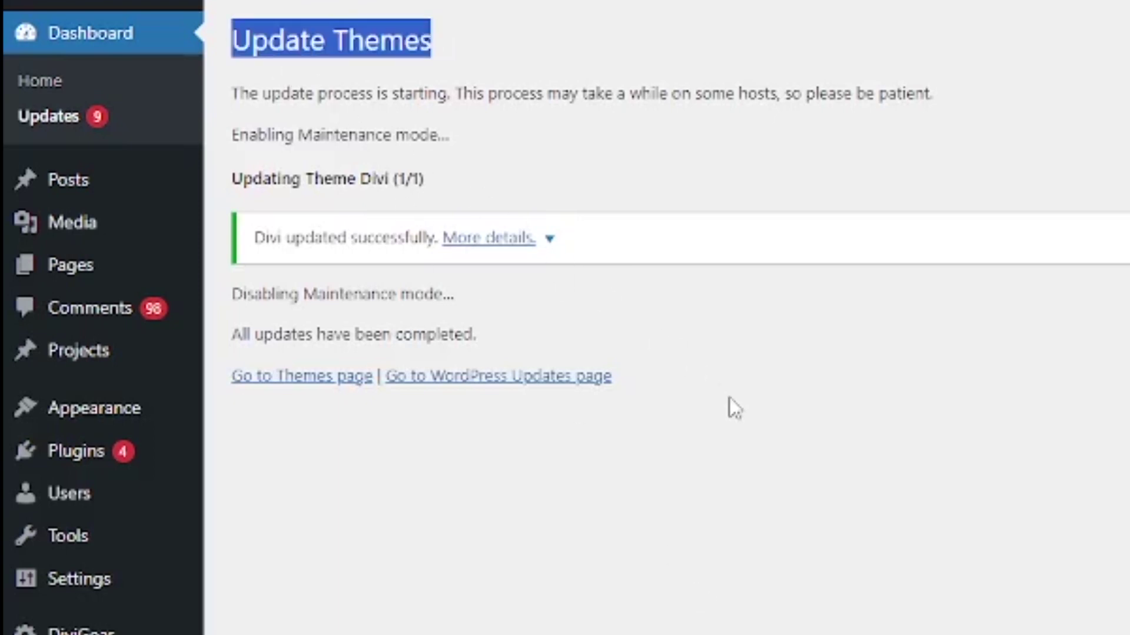